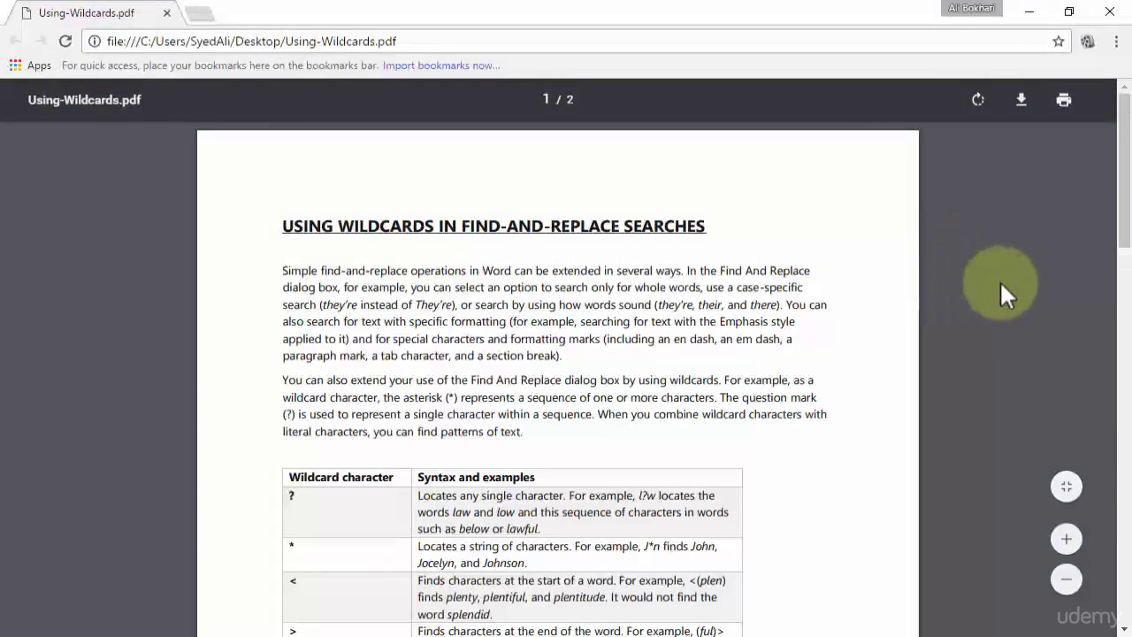
- Scroll up and down through the wildcard reference table in the Chrome PDF
{"action": "scroll", "coordinate": [1000, 280], "scroll_direction": "down", "scroll_amount": 2}
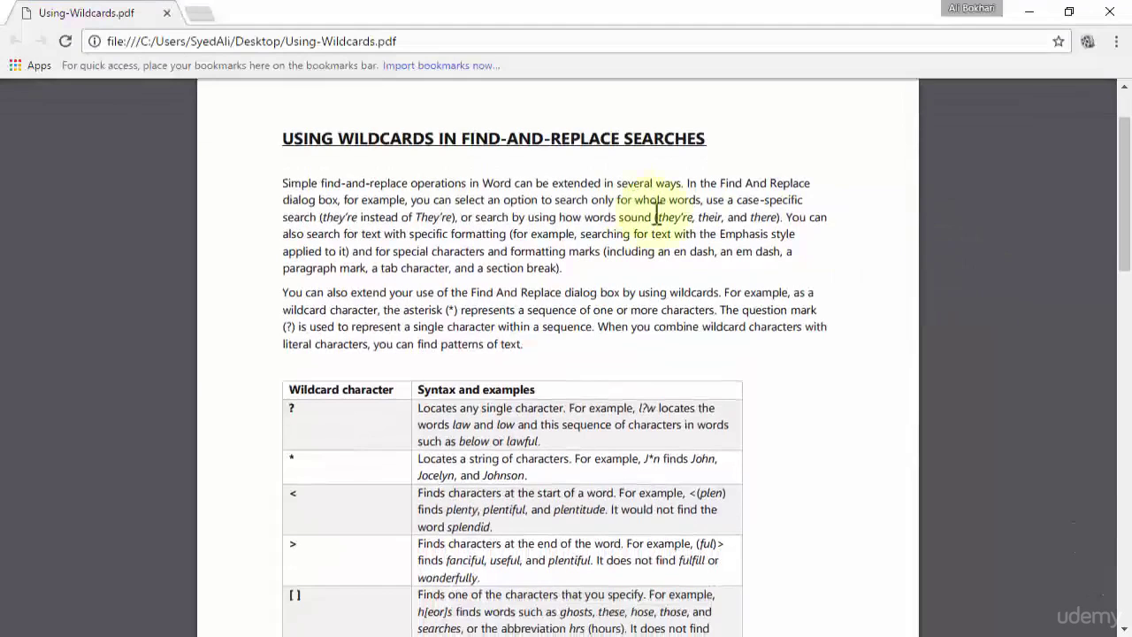
{"action": "scroll", "coordinate": [935, 253], "scroll_direction": "down", "scroll_amount": 5}
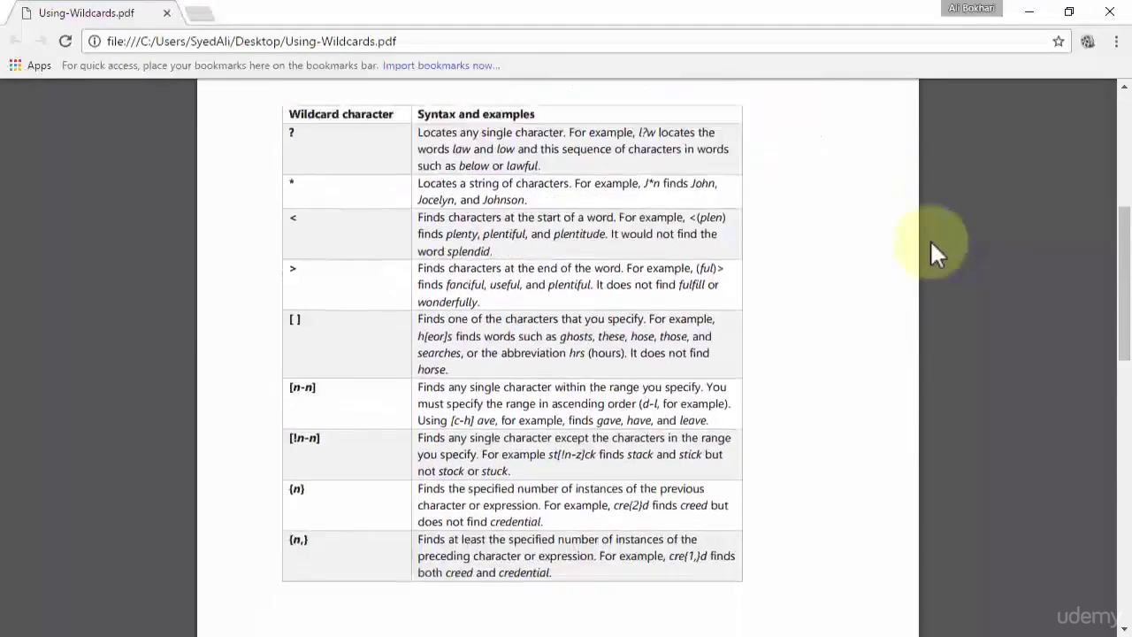
{"action": "scroll", "coordinate": [933, 248], "scroll_direction": "down", "scroll_amount": 8}
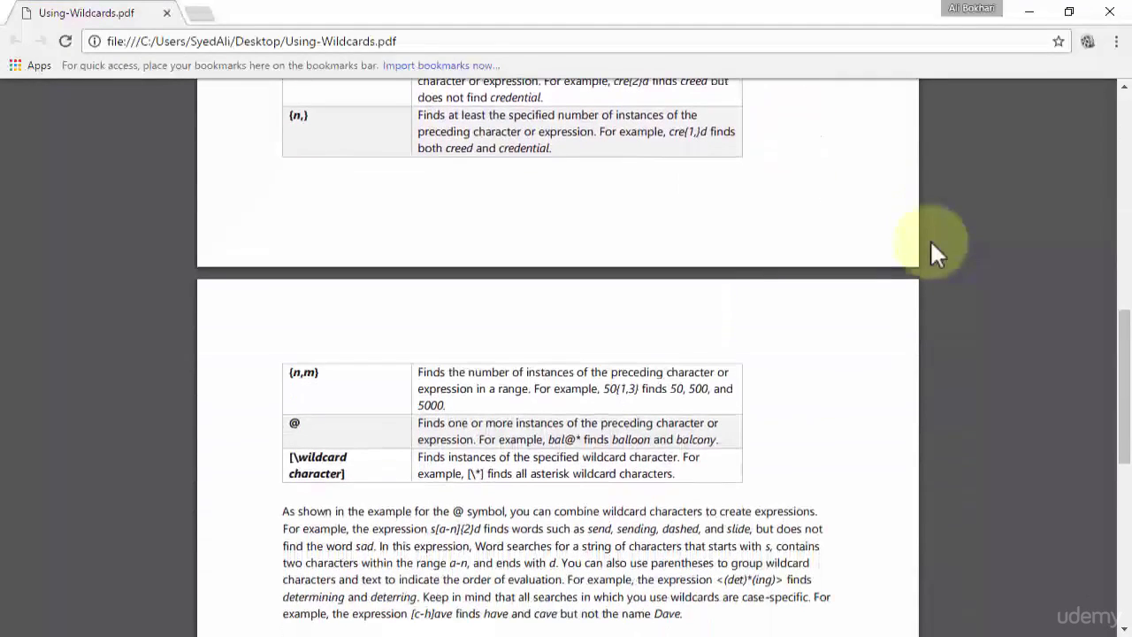
{"action": "scroll", "coordinate": [934, 251], "scroll_direction": "down", "scroll_amount": 7}
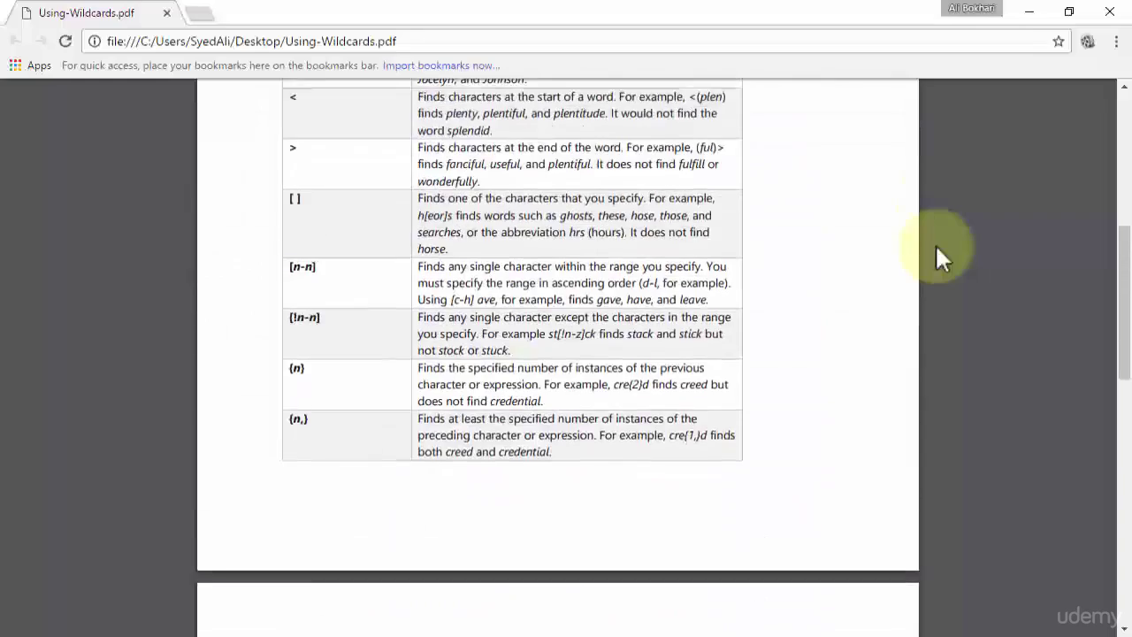
{"action": "scroll", "coordinate": [935, 243], "scroll_direction": "up", "scroll_amount": 3}
{"action": "scroll", "coordinate": [935, 243], "scroll_direction": "up", "scroll_amount": 2}
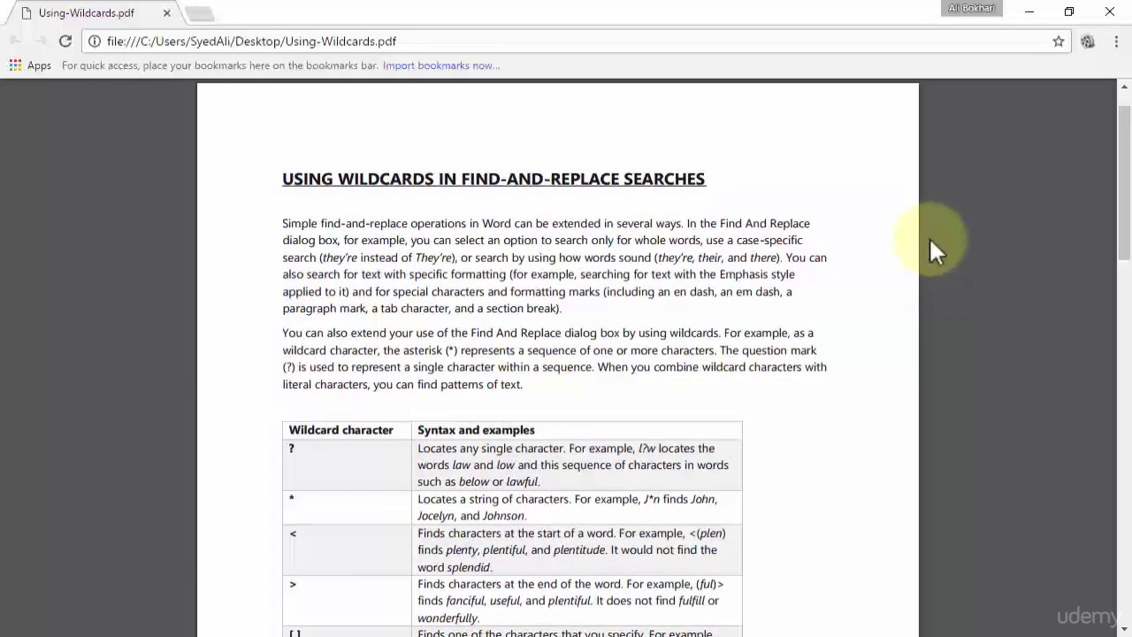
{"action": "scroll", "coordinate": [936, 239], "scroll_direction": "down", "scroll_amount": 3}
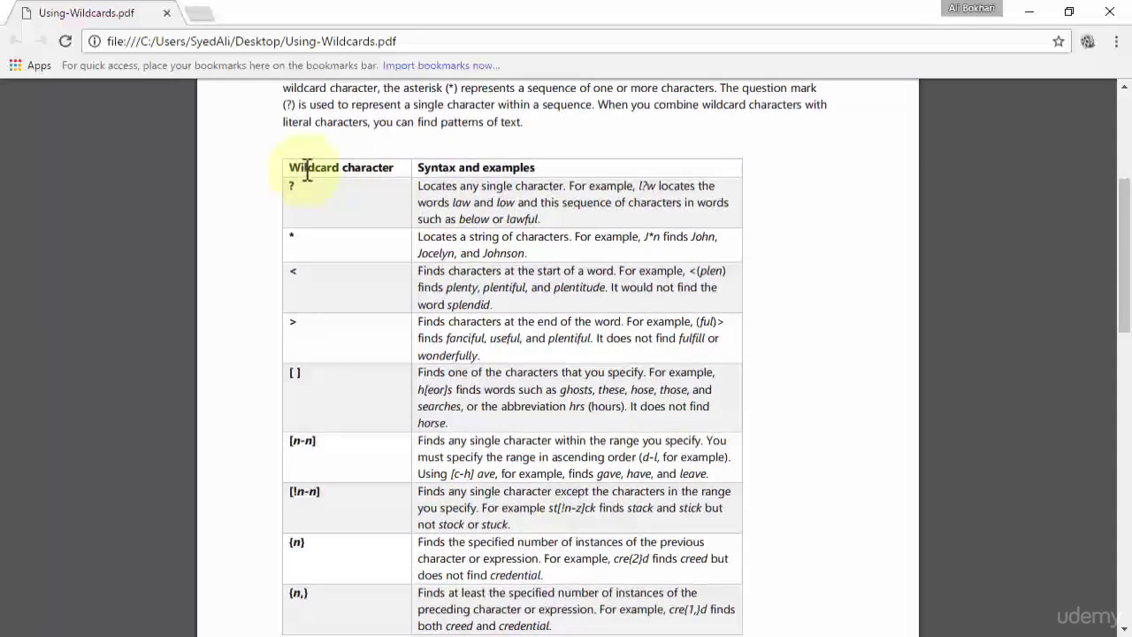
{"action": "mouse_move", "coordinate": [350, 152]}
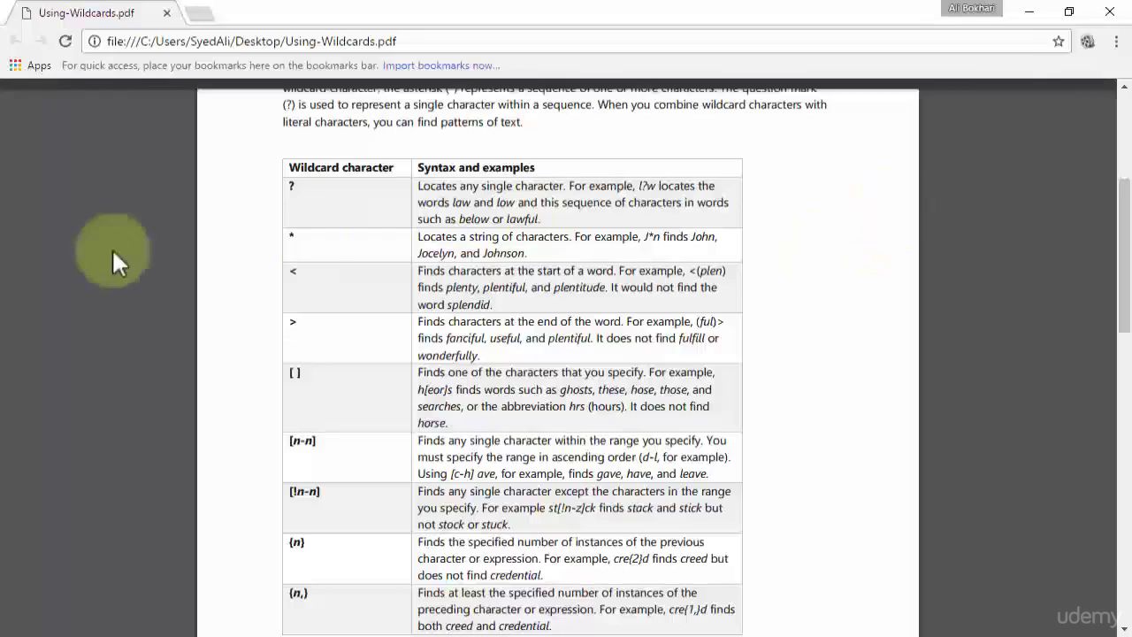
- Scroll through the rest of the wildcard table before switching to Sample Document.docx
{"action": "mouse_move", "coordinate": [306, 286]}
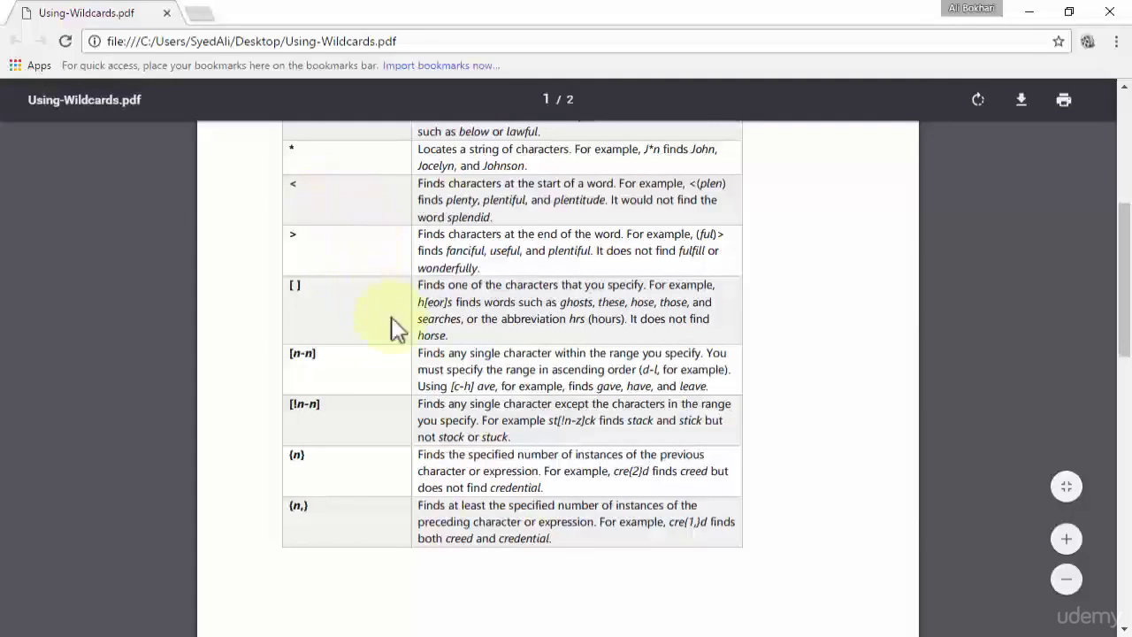
{"action": "scroll", "coordinate": [353, 327], "scroll_direction": "down", "scroll_amount": 1}
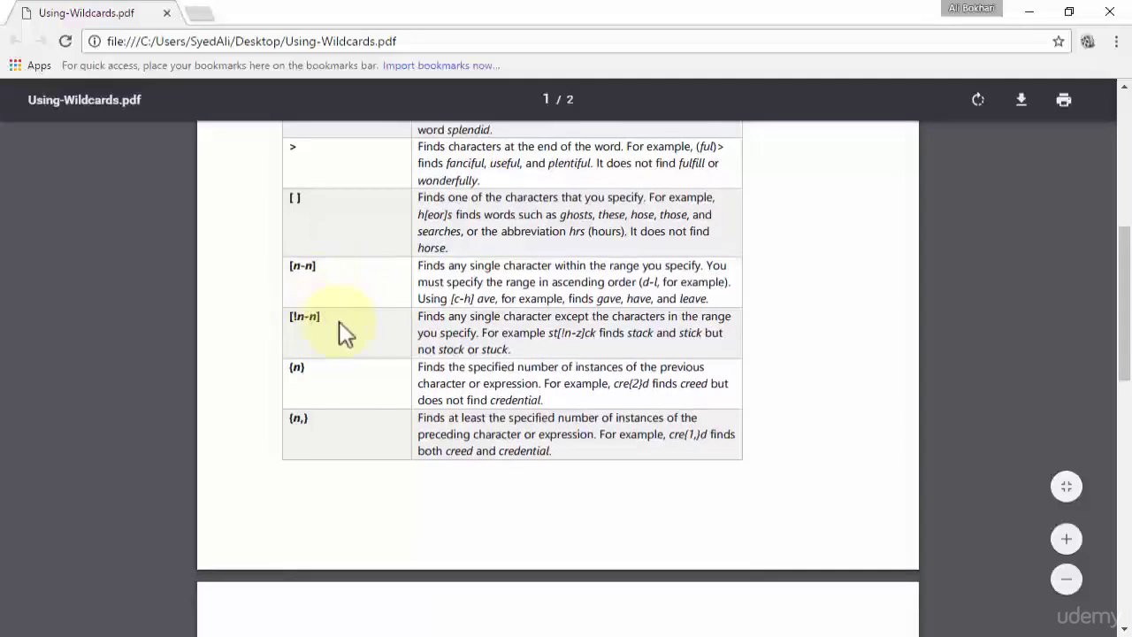
{"action": "scroll", "coordinate": [450, 228], "scroll_direction": "down", "scroll_amount": 2}
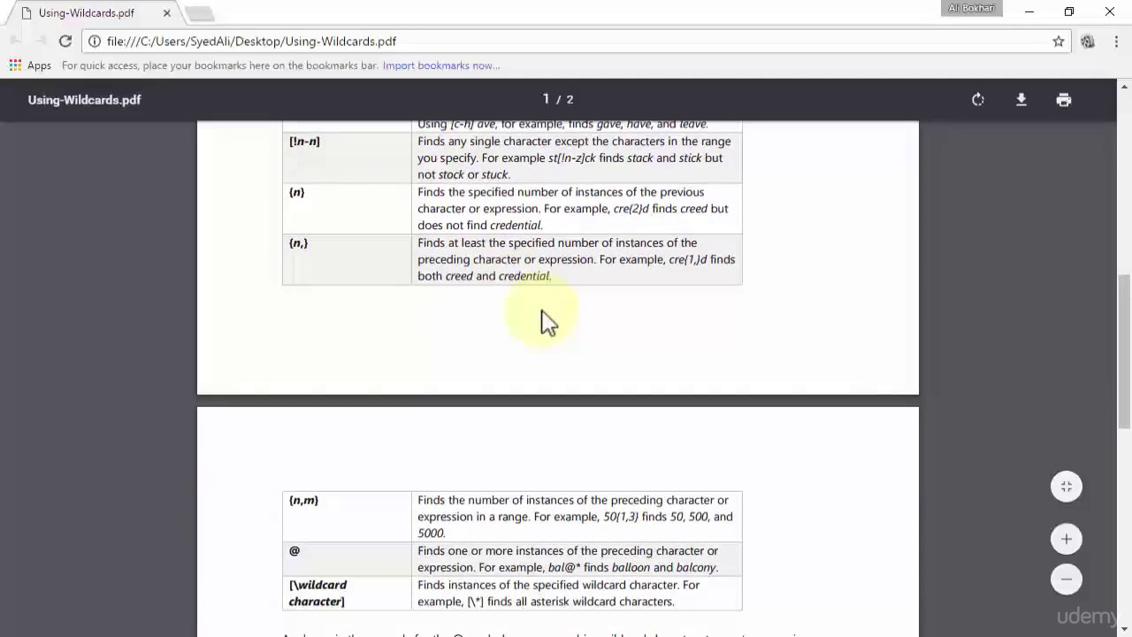
{"action": "scroll", "coordinate": [548, 323], "scroll_direction": "down", "scroll_amount": 2}
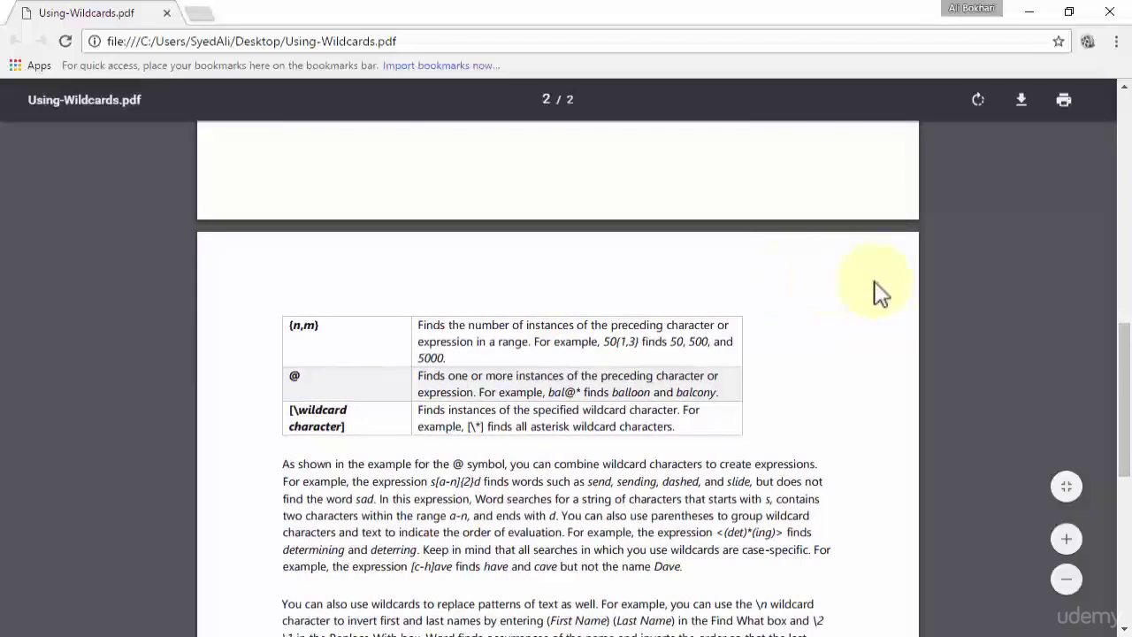
{"action": "scroll", "coordinate": [869, 296], "scroll_direction": "up", "scroll_amount": 4}
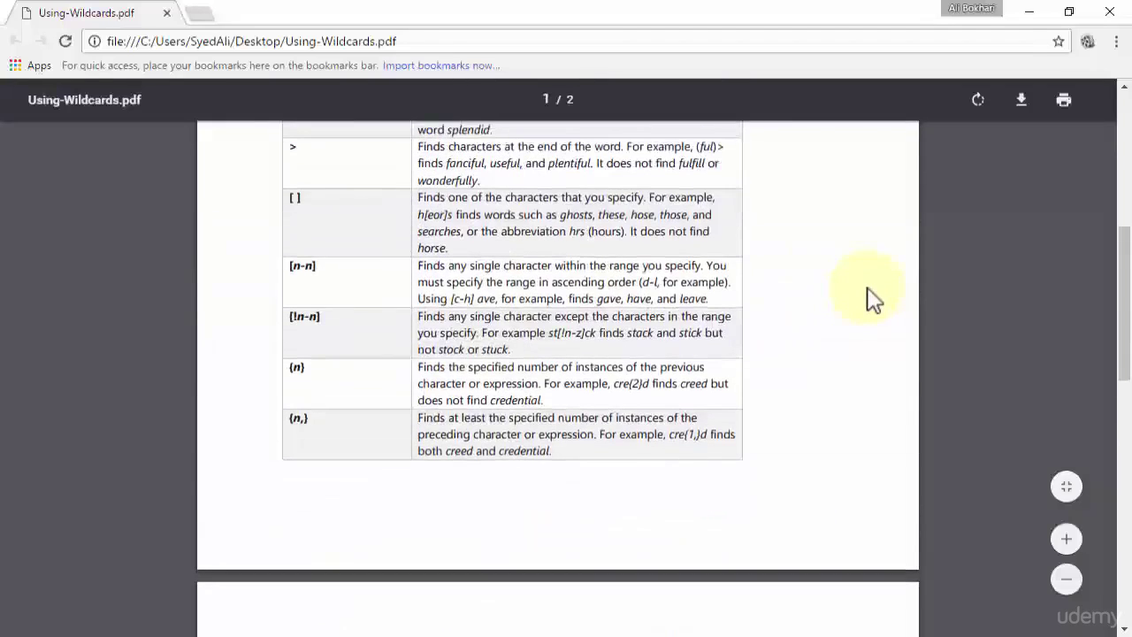
{"action": "scroll", "coordinate": [869, 296], "scroll_direction": "down", "scroll_amount": 4}
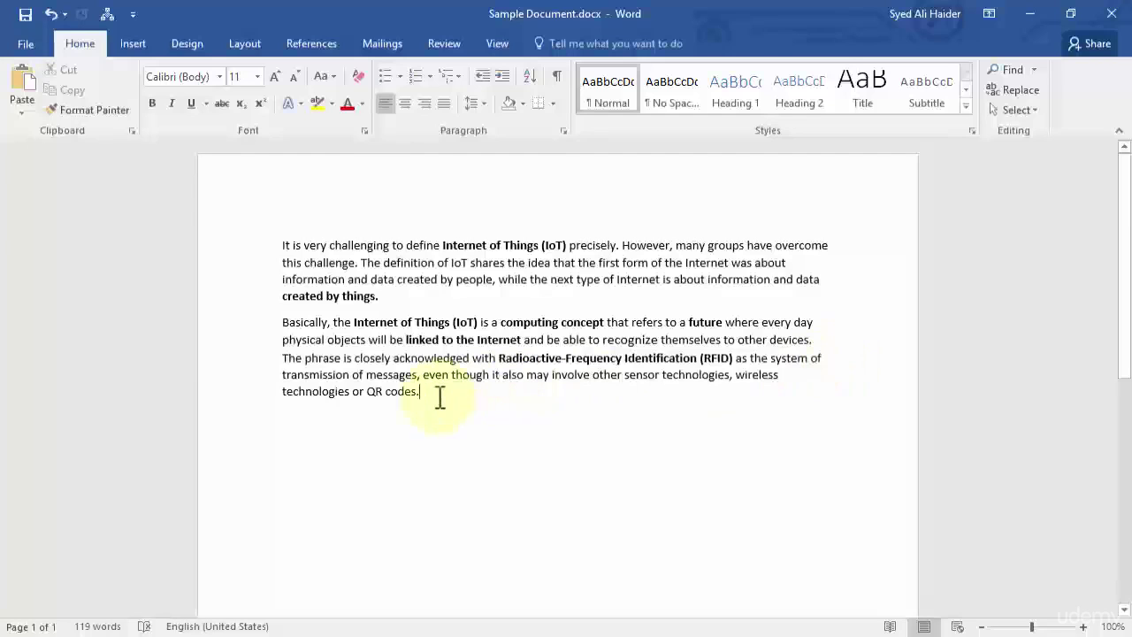
- Place the cursor at the end of the text and open Advanced Find from the Find dropdown
{"action": "left_click_drag", "start_coordinate": [437, 396], "coordinate": [276, 245]}
{"action": "key", "text": "Right"}
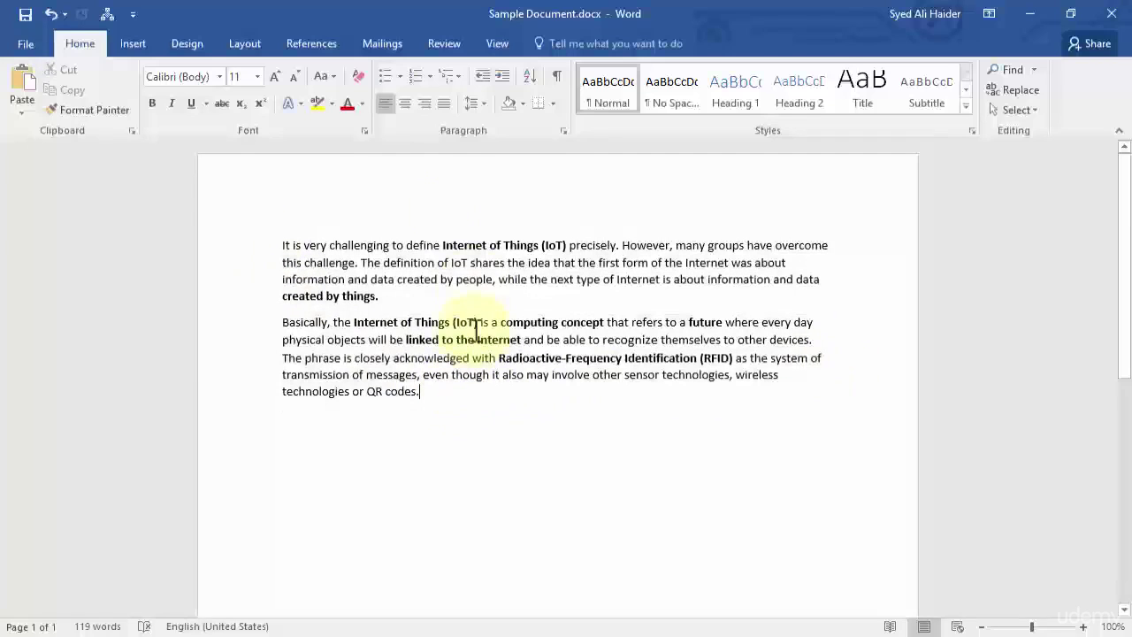
{"action": "left_click", "coordinate": [1034, 70]}
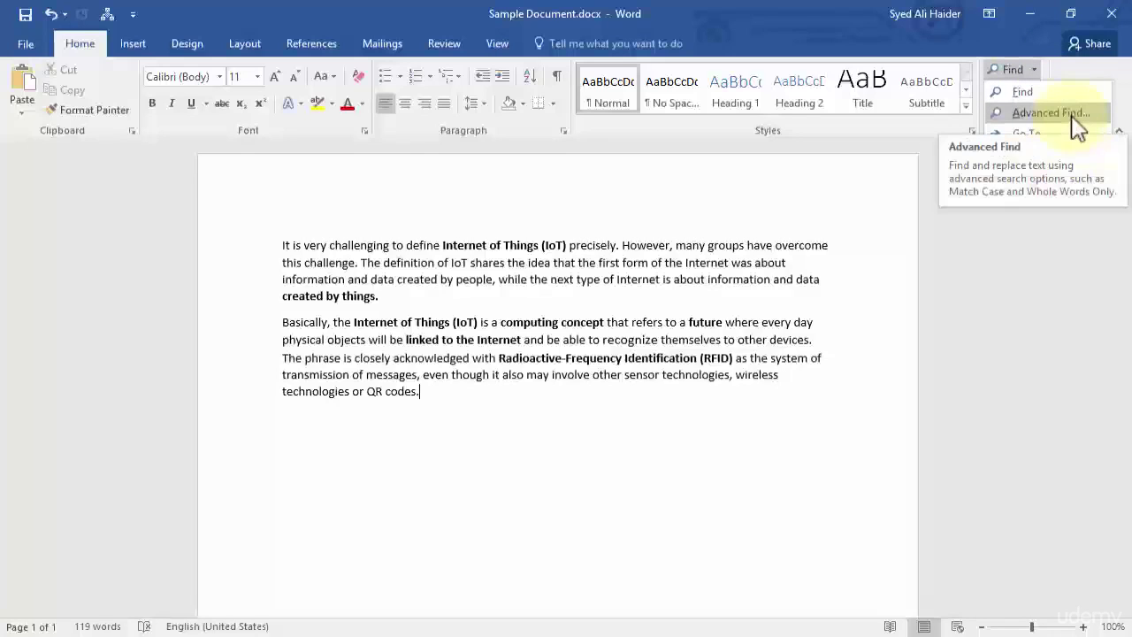
{"action": "left_click", "coordinate": [1051, 112]}
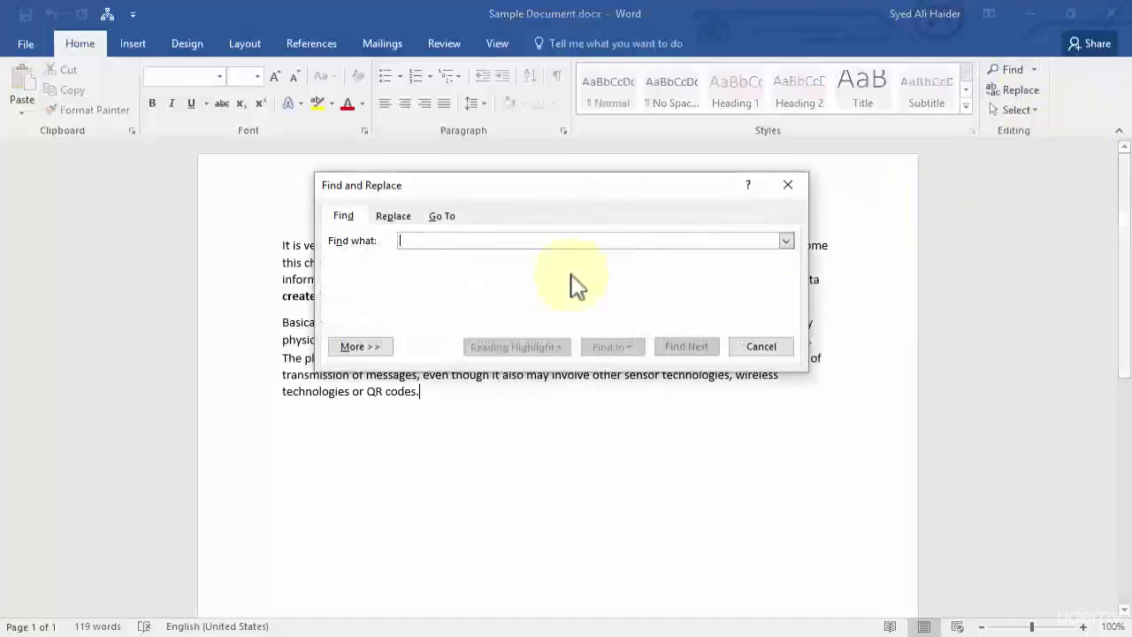
- Drag the Find and Replace dialog up over the ribbon, clear of the paragraphs
{"action": "left_click_drag", "start_coordinate": [558, 182], "coordinate": [521, 26]}
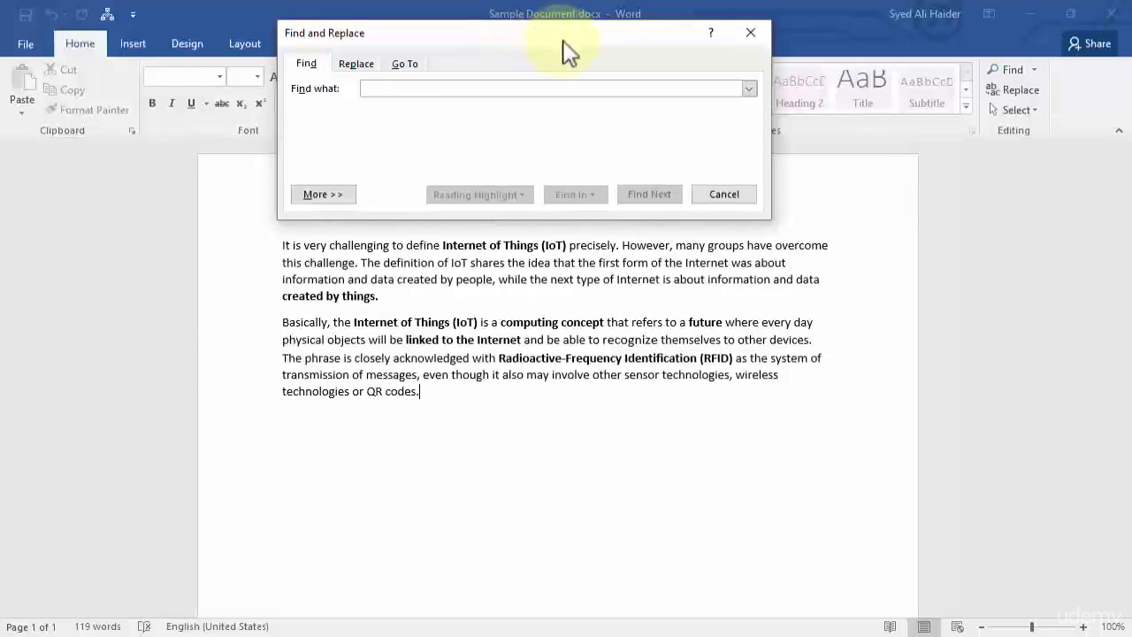
{"action": "left_click_drag", "start_coordinate": [566, 32], "coordinate": [574, 24]}
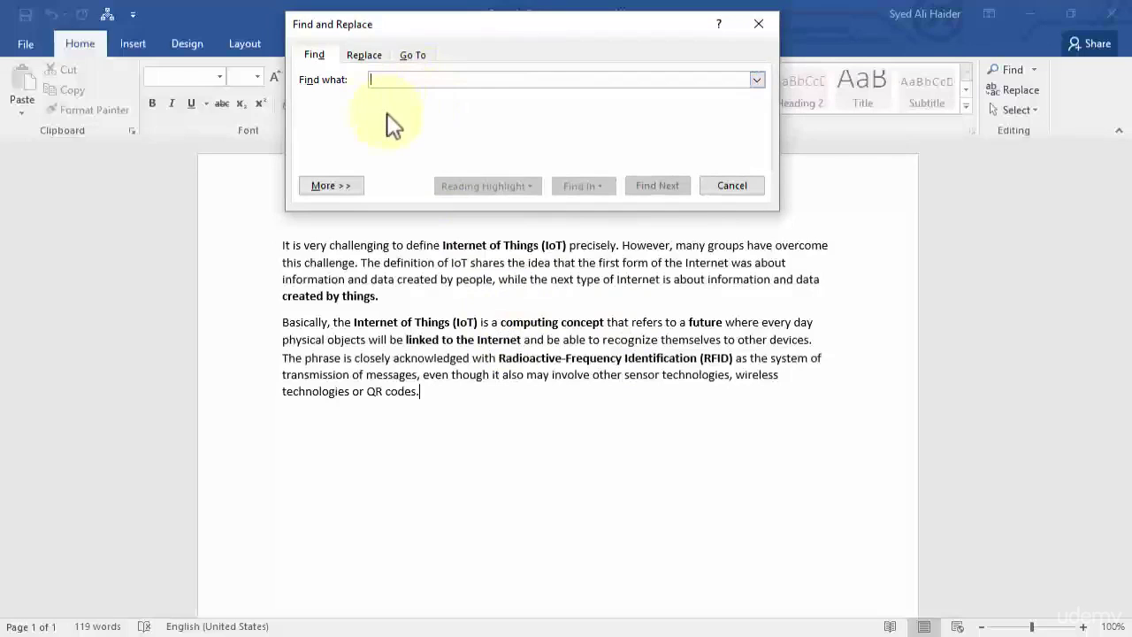
- Search for 'Internet', step through all five matches with Find Next, then expand the options with More
{"action": "type", "text": "Internet"}
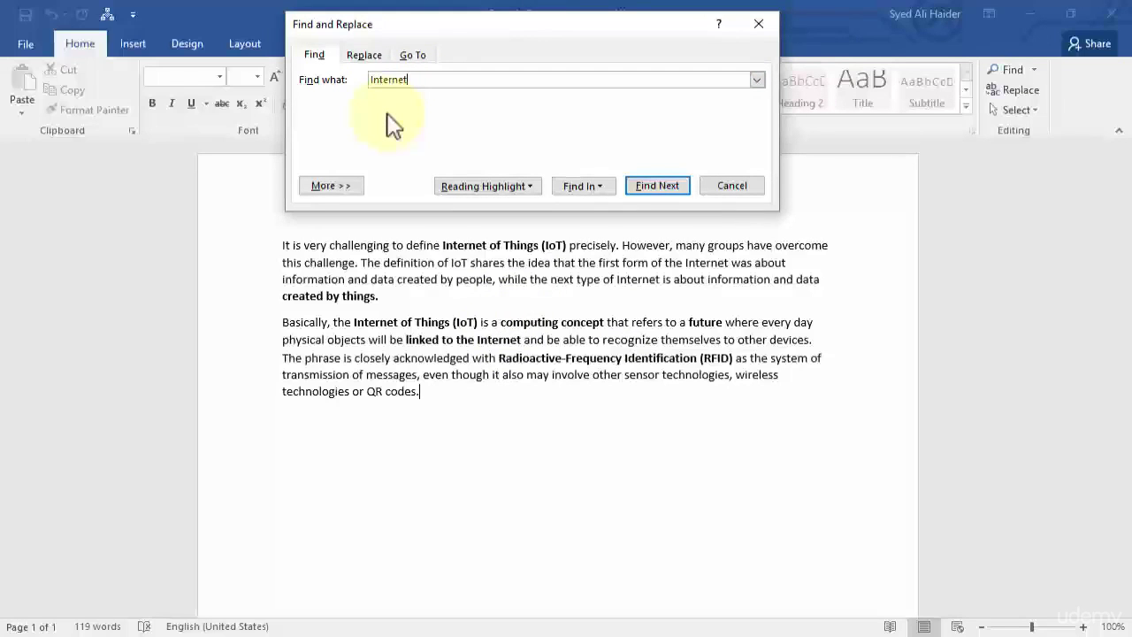
{"action": "left_click", "coordinate": [665, 196]}
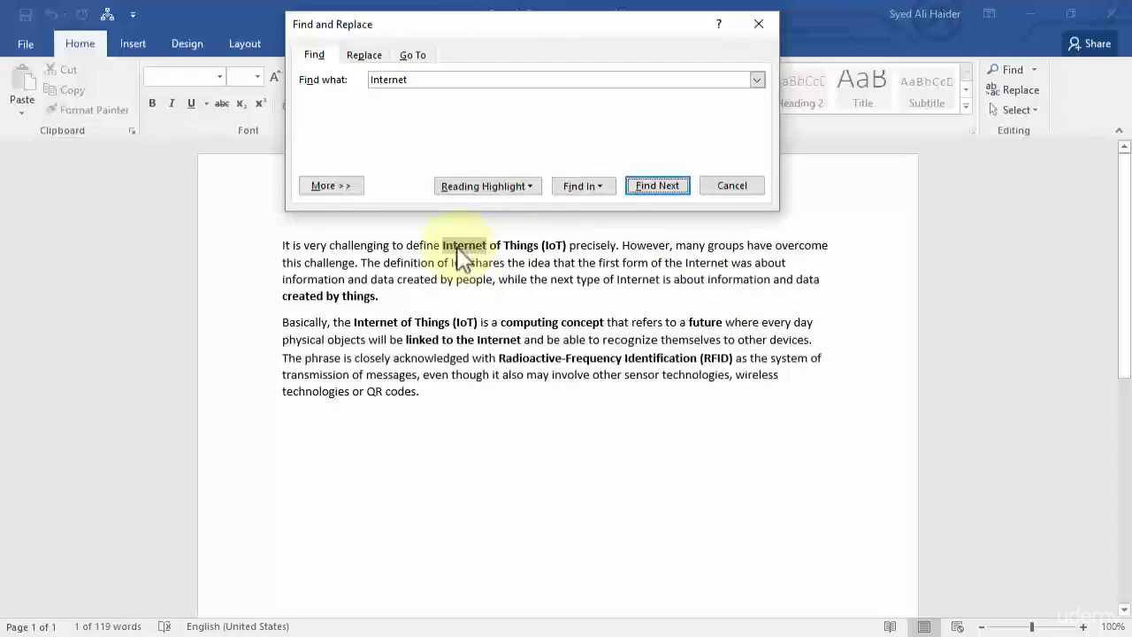
{"action": "left_click", "coordinate": [658, 190]}
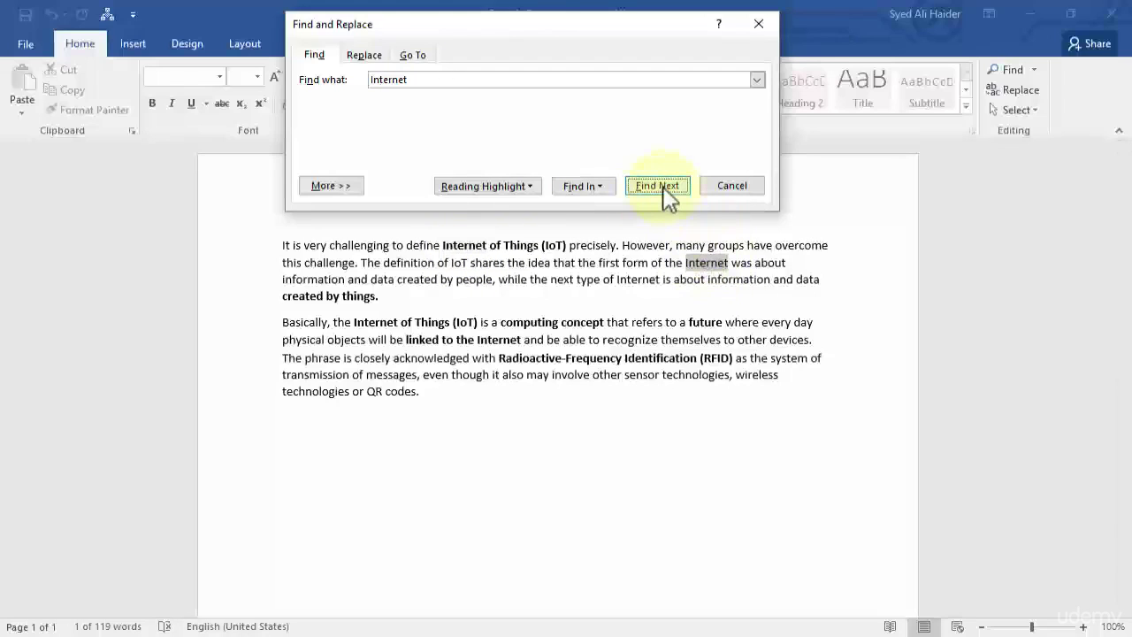
{"action": "left_click", "coordinate": [663, 189]}
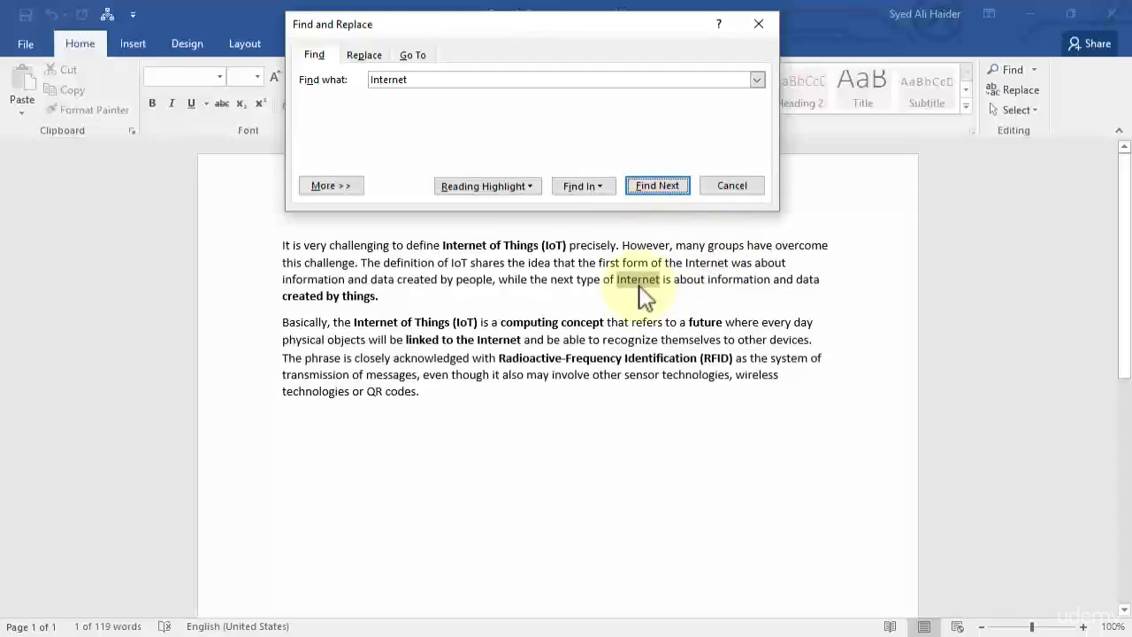
{"action": "left_click", "coordinate": [674, 189]}
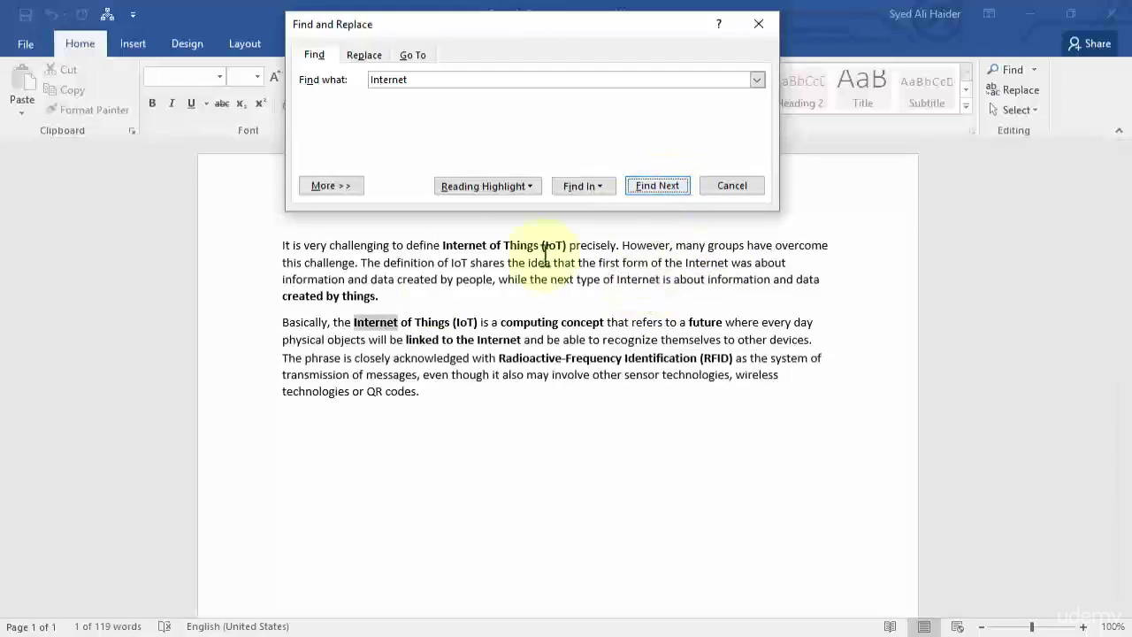
{"action": "left_click", "coordinate": [646, 189]}
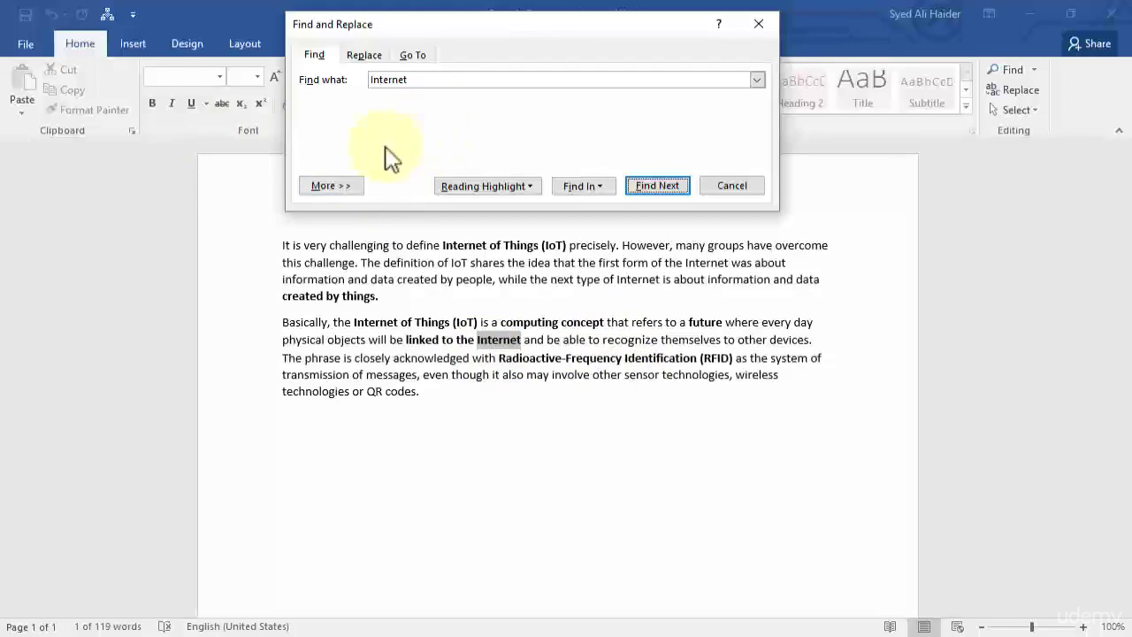
{"action": "left_click", "coordinate": [347, 188]}
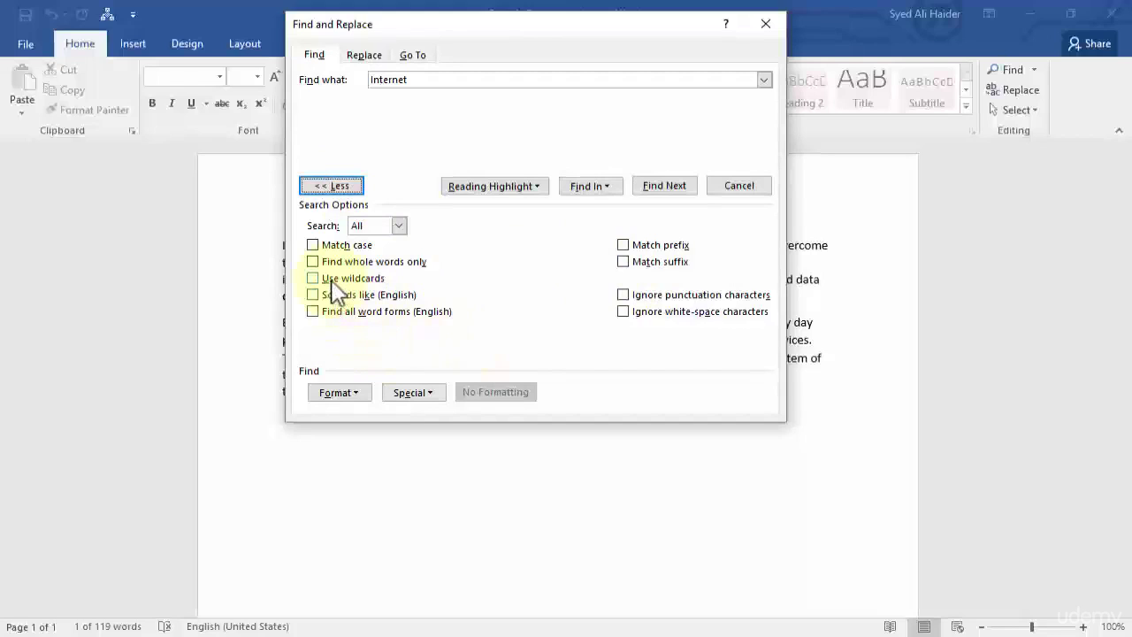
- Turn on Use wildcards and collapse the search options with Less
{"action": "left_click", "coordinate": [333, 282]}
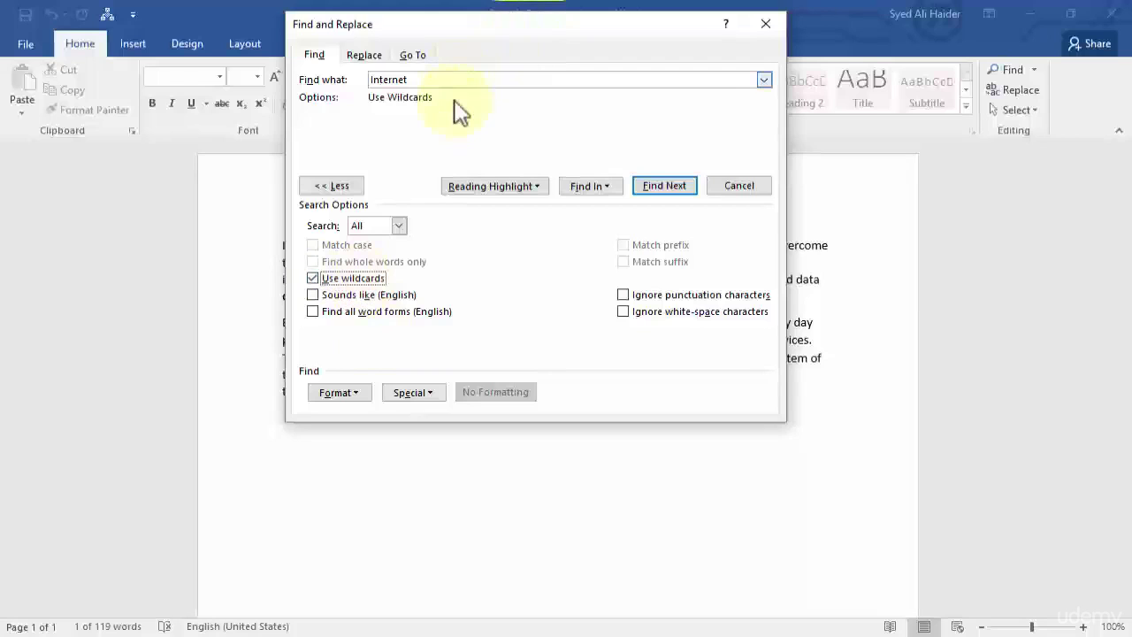
{"action": "left_click", "coordinate": [361, 186]}
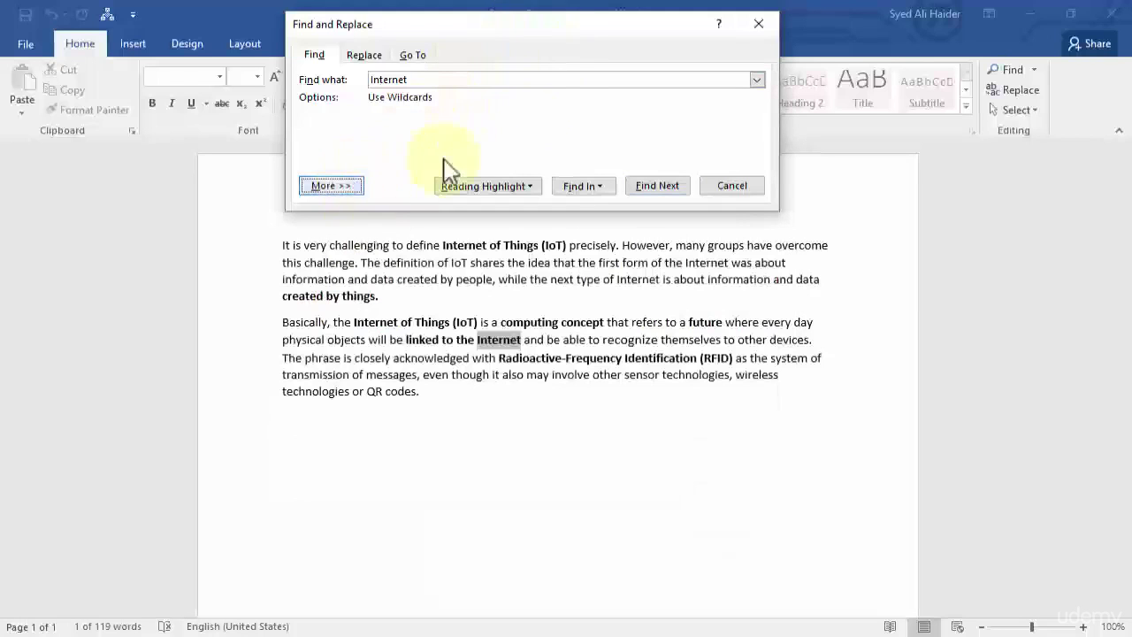
{"action": "left_click", "coordinate": [400, 79]}
- Replace 'Internet' in Find what with the wildcard pattern I?T
{"action": "double_click", "coordinate": [400, 79]}
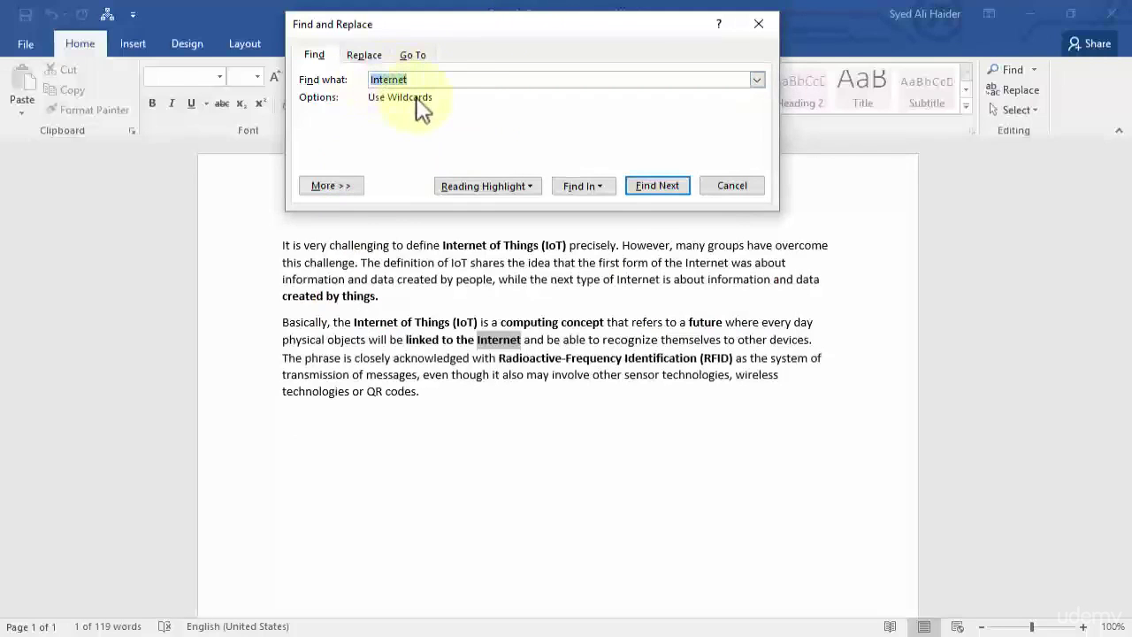
{"action": "key", "text": "BackSpace"}
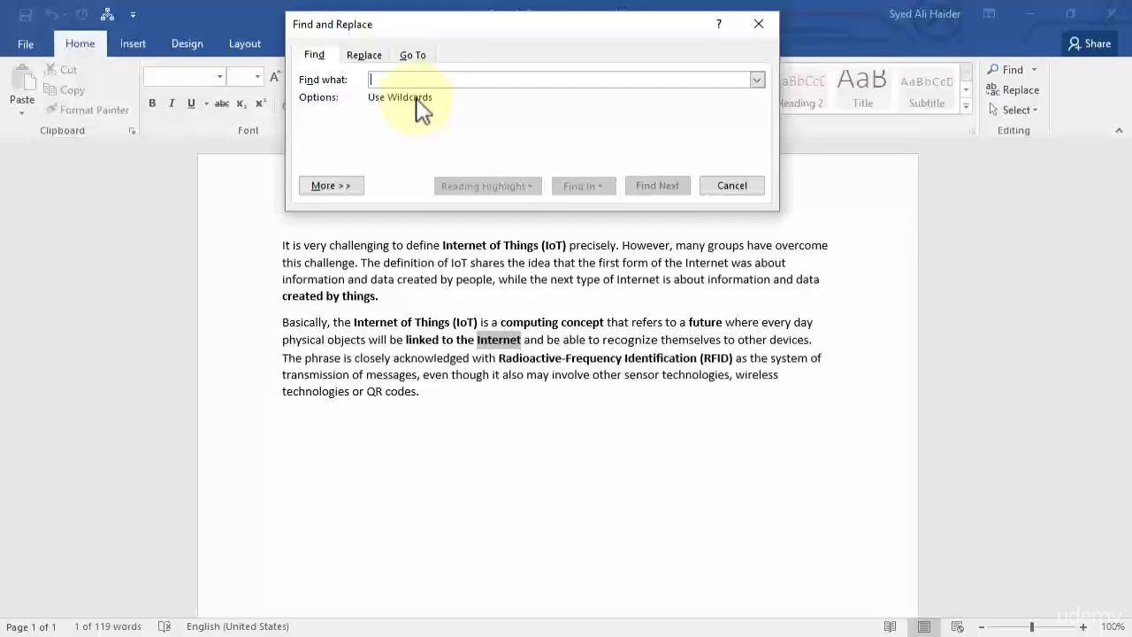
{"action": "type", "text": "I?"}
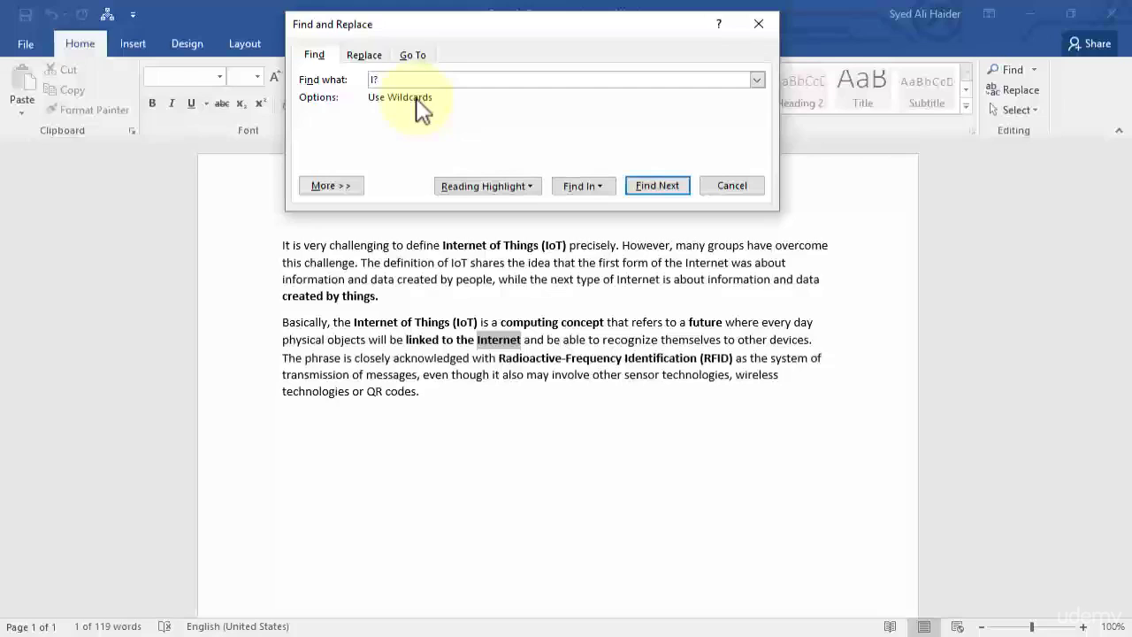
{"action": "type", "text": "T"}
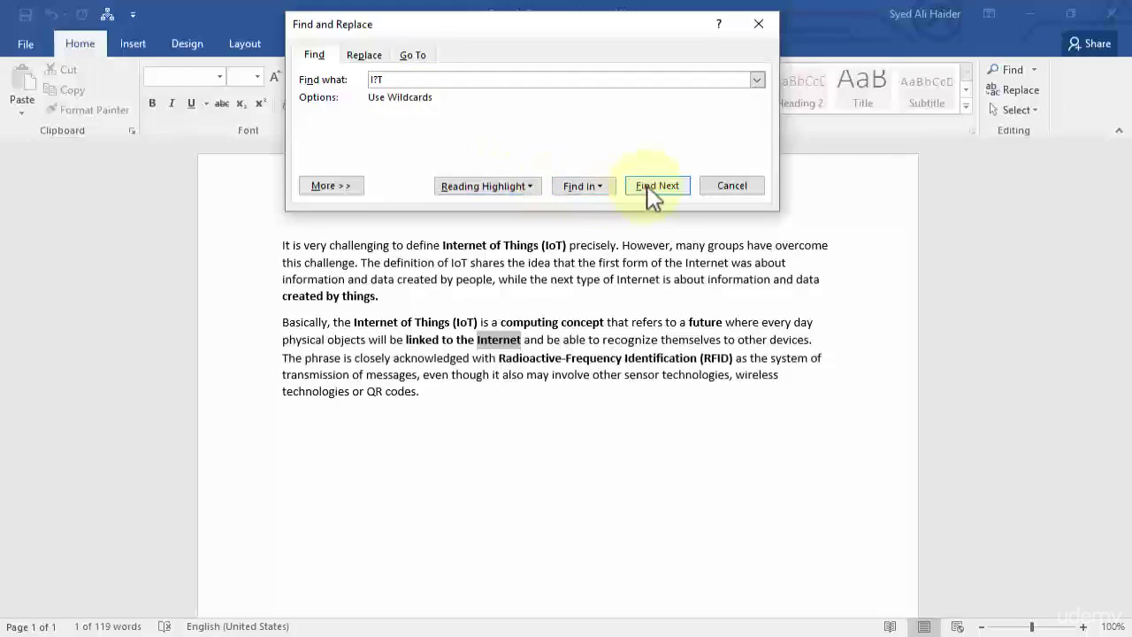
{"action": "left_click", "coordinate": [527, 191]}
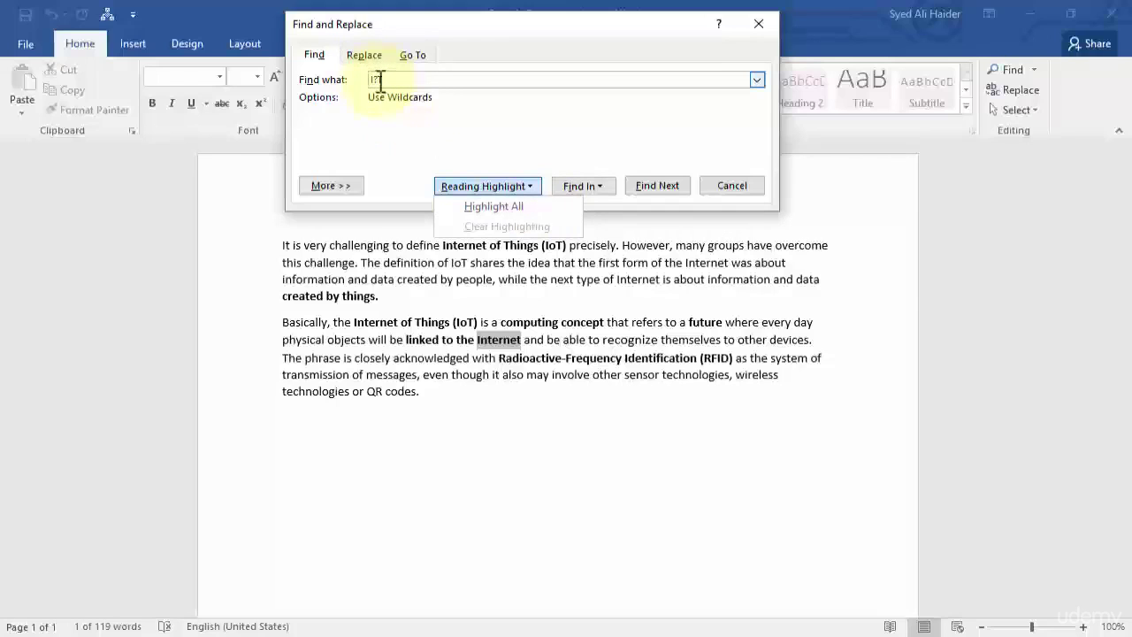
- Highlight all three I?T matches in yellow, then clear the Find what field
{"action": "left_click", "coordinate": [531, 206]}
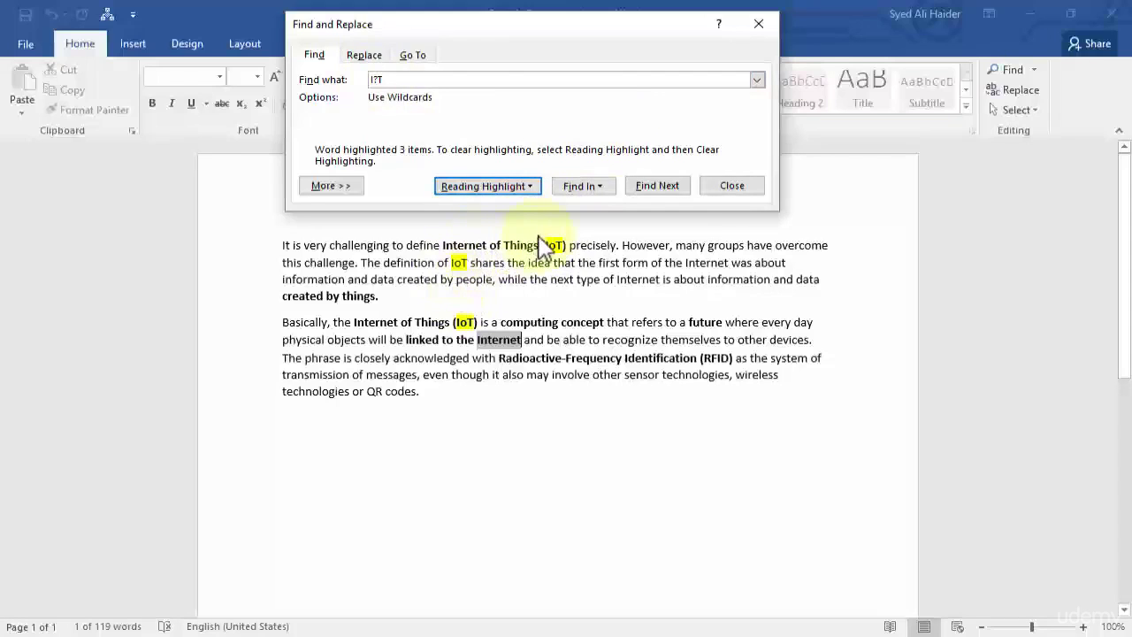
{"action": "left_click", "coordinate": [403, 79]}
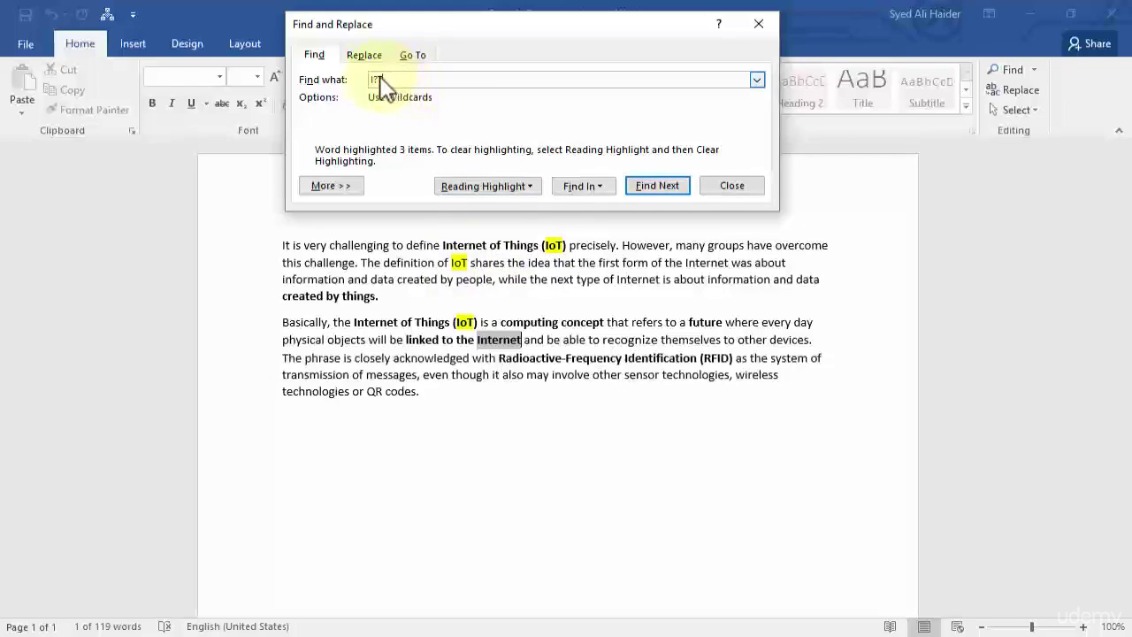
{"action": "double_click", "coordinate": [370, 79]}
{"action": "key", "text": "BackSpace"}
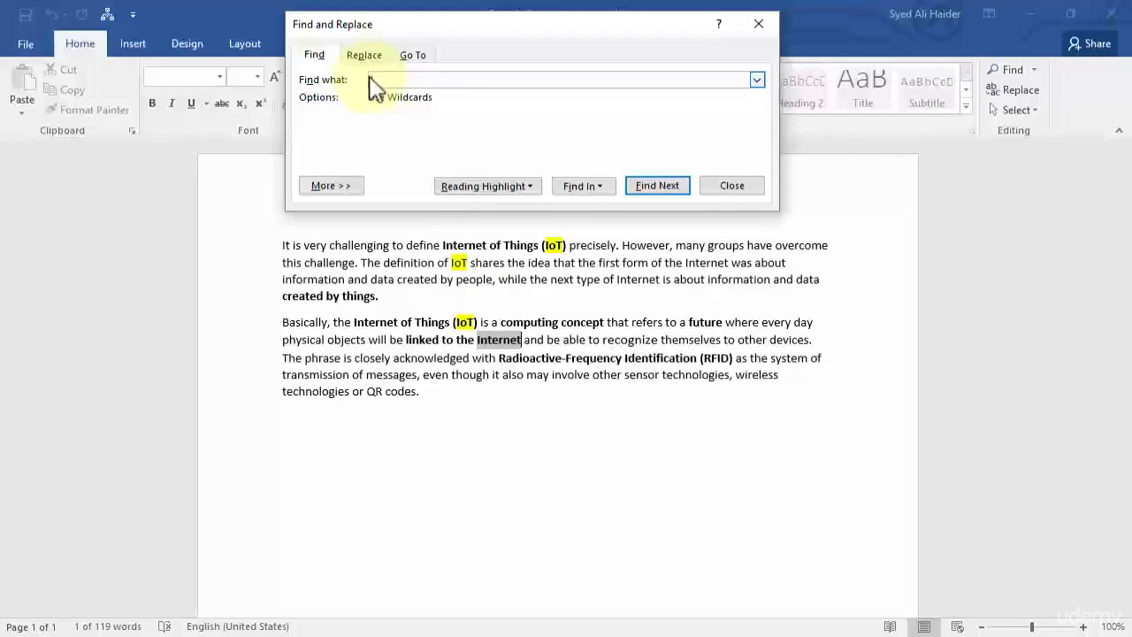
- Search for I*t and highlight all 11 matches in yellow with Highlight All
{"action": "type", "text": "*t"}
{"action": "left_click", "coordinate": [529, 188]}
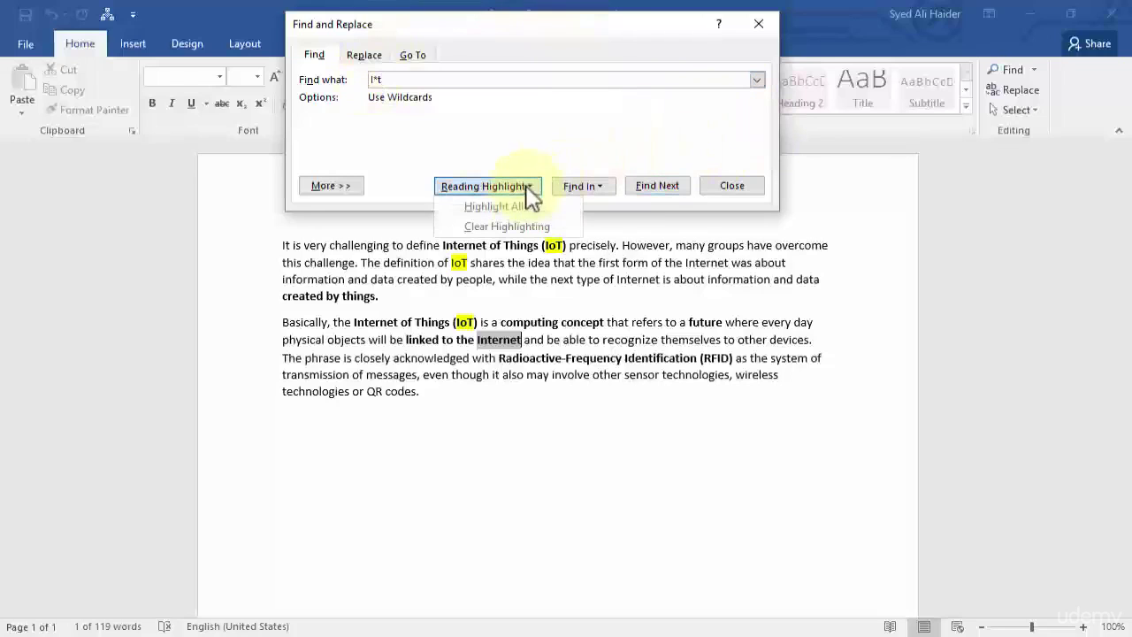
{"action": "left_click", "coordinate": [522, 213]}
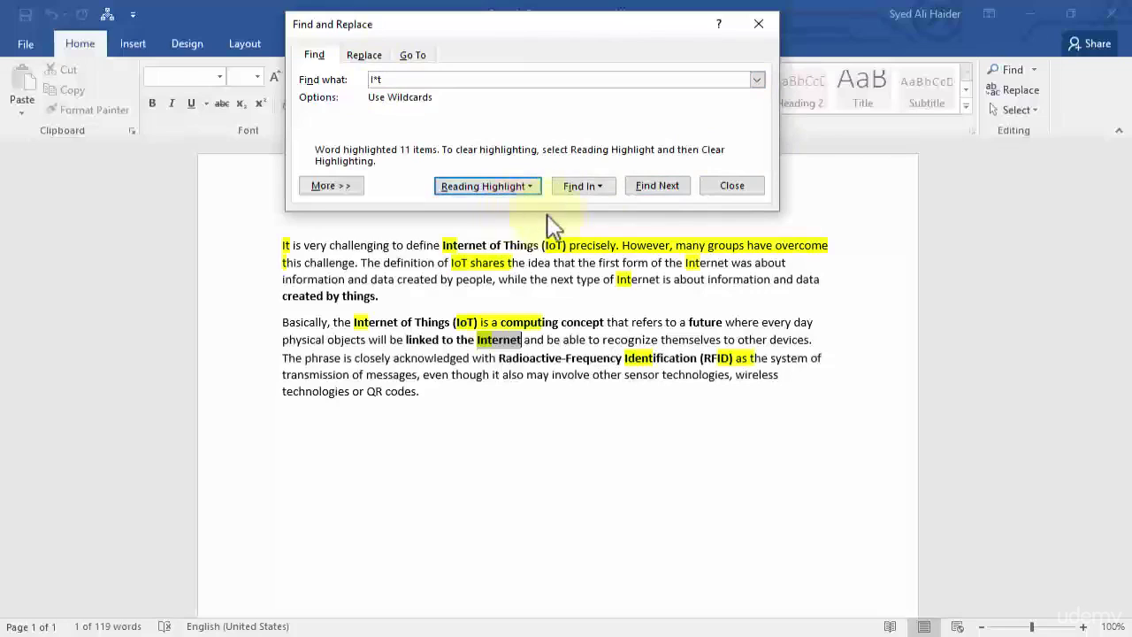